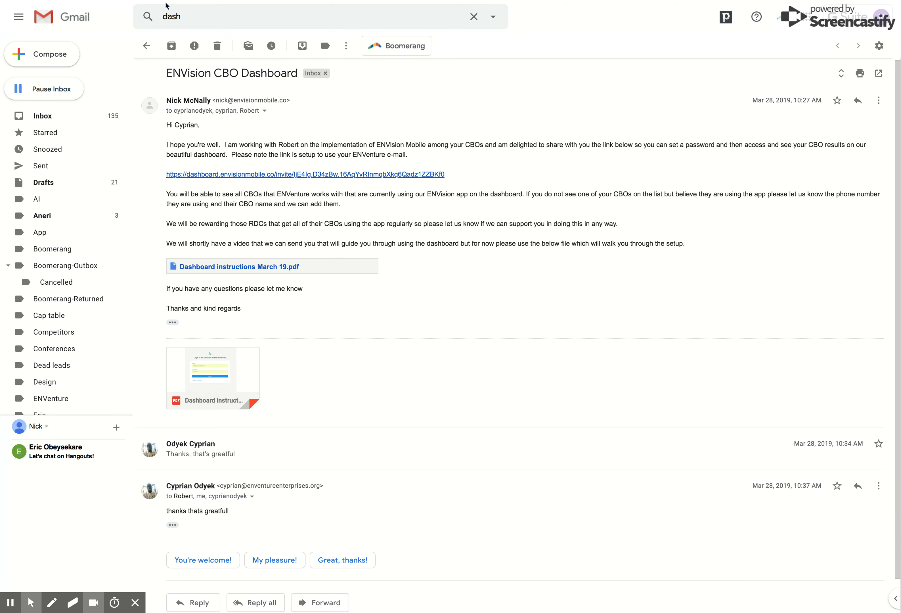
Step: Log in to the ENVision mobile dashboard with the prefilled credentials and open the ENVision Lending Demo - Profit/Loss dashboard
click(165, 3)
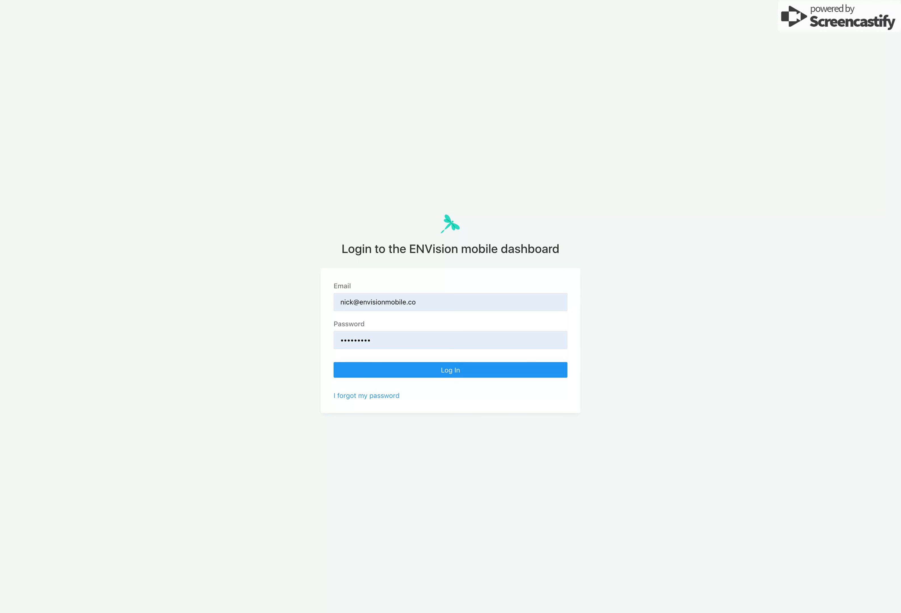
click(481, 369)
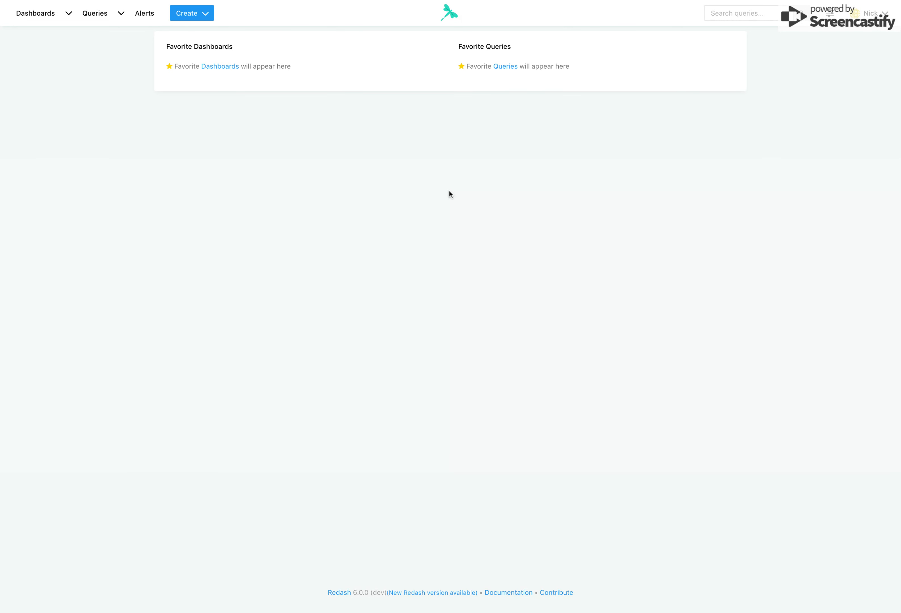
click(39, 15)
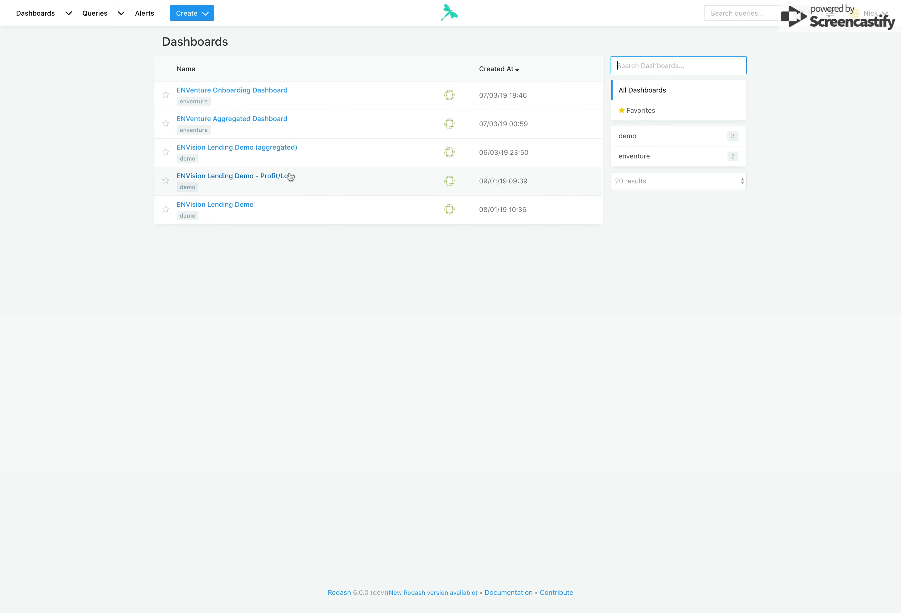
click(245, 178)
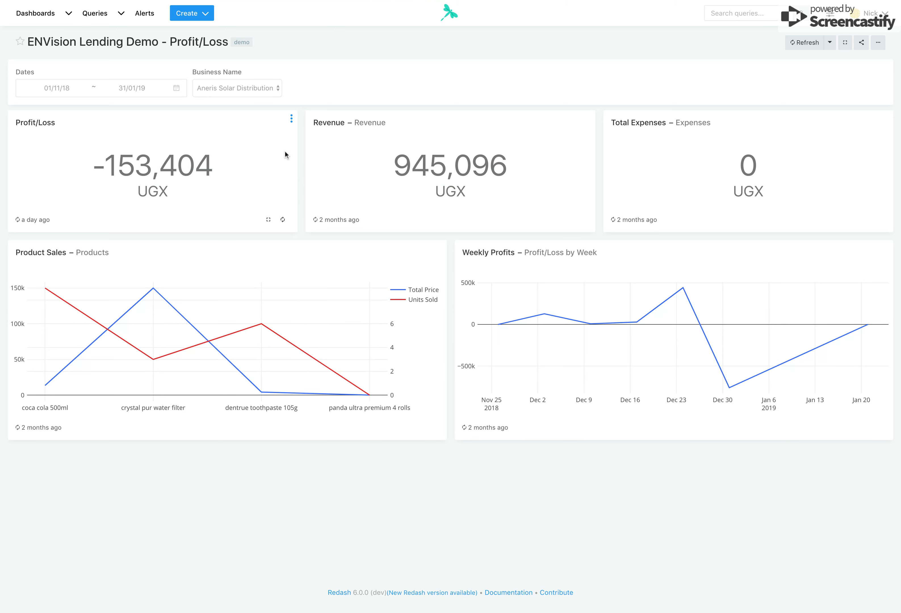
Step: Set the Profit/Loss dashboard's date range to 01/10/18 – 31/12/18 and refresh the data
click(257, 87)
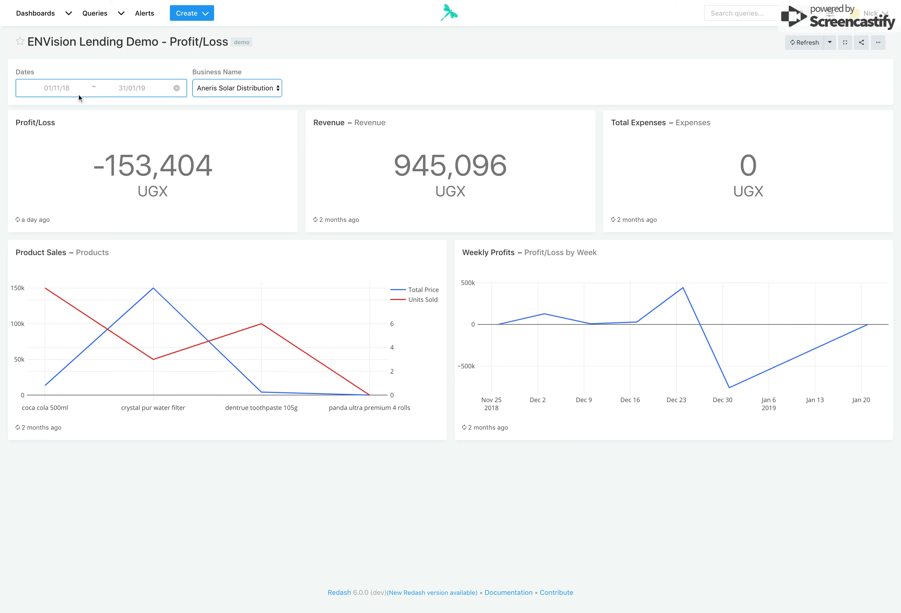
click(59, 88)
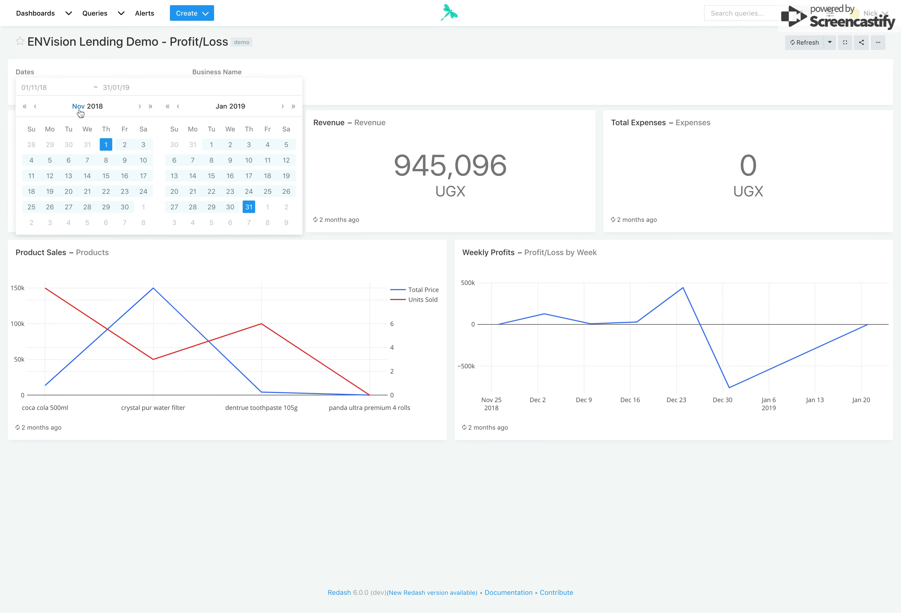
click(36, 106)
click(50, 145)
click(178, 107)
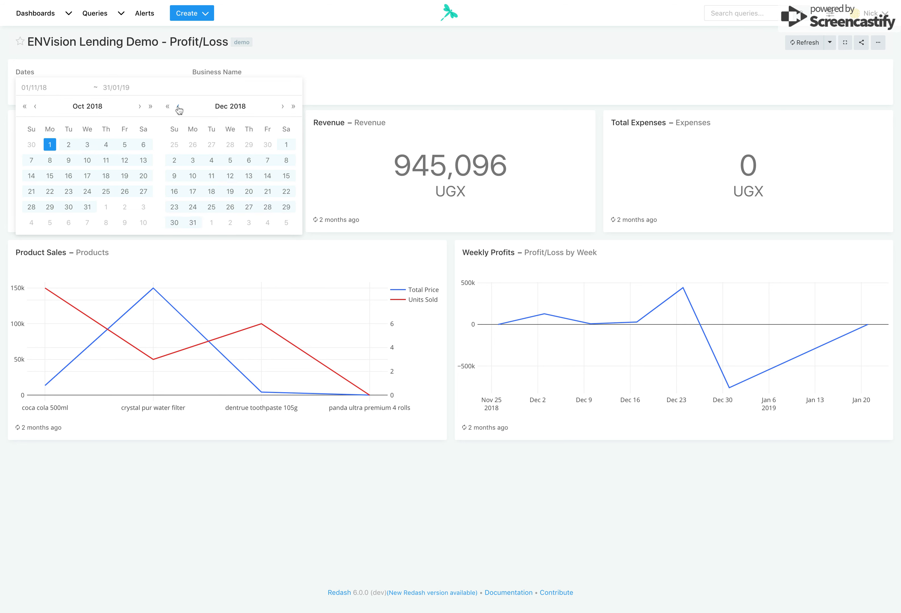
click(193, 222)
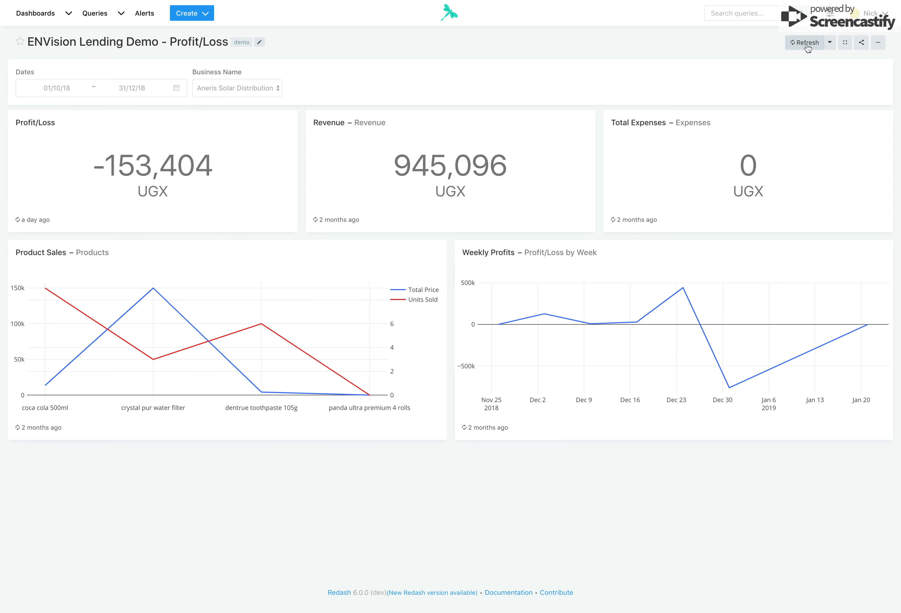
click(807, 43)
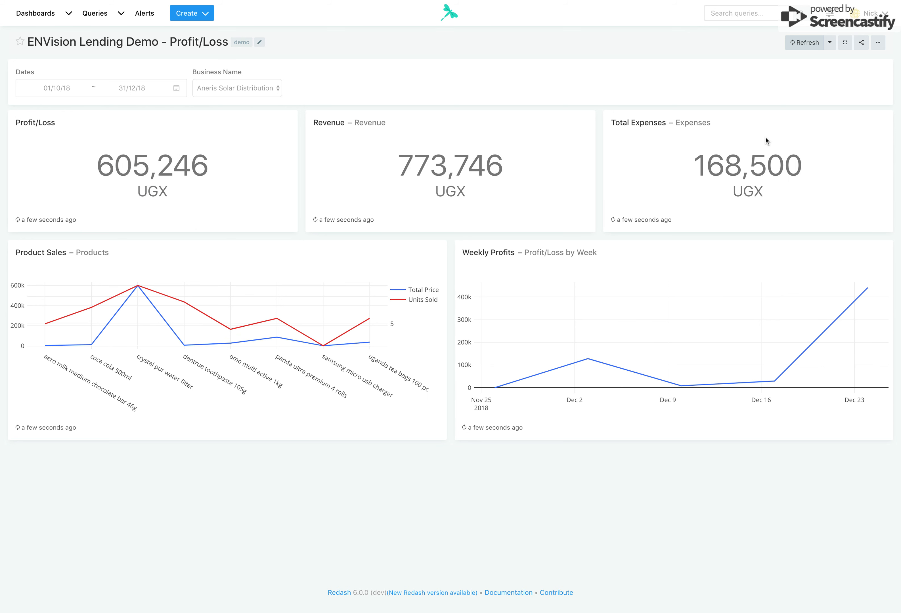
Step: Refresh the dashboard for the business Erics Phone Accessories and examine its Weekly Profits and Product Sales charts
click(252, 98)
click(801, 44)
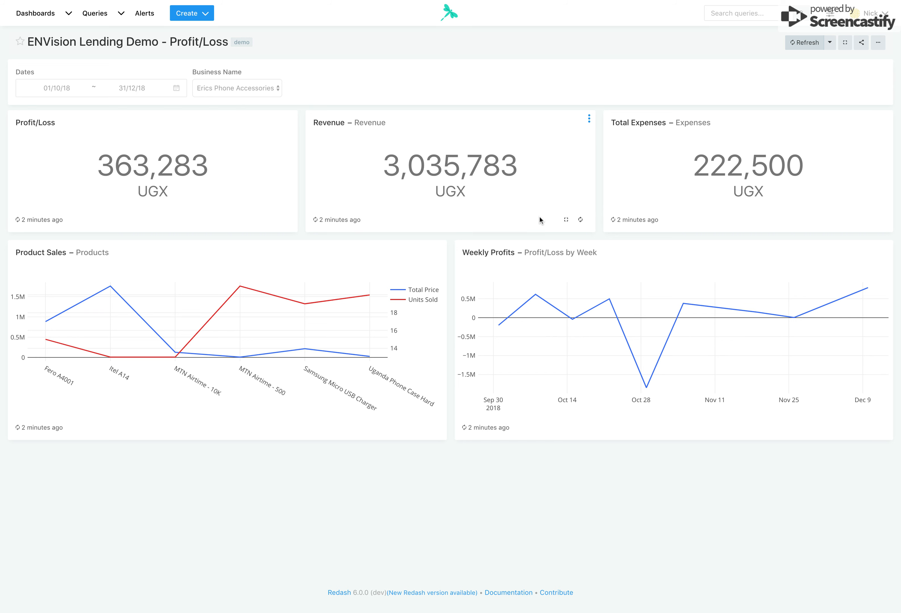
mouse_move(534, 288)
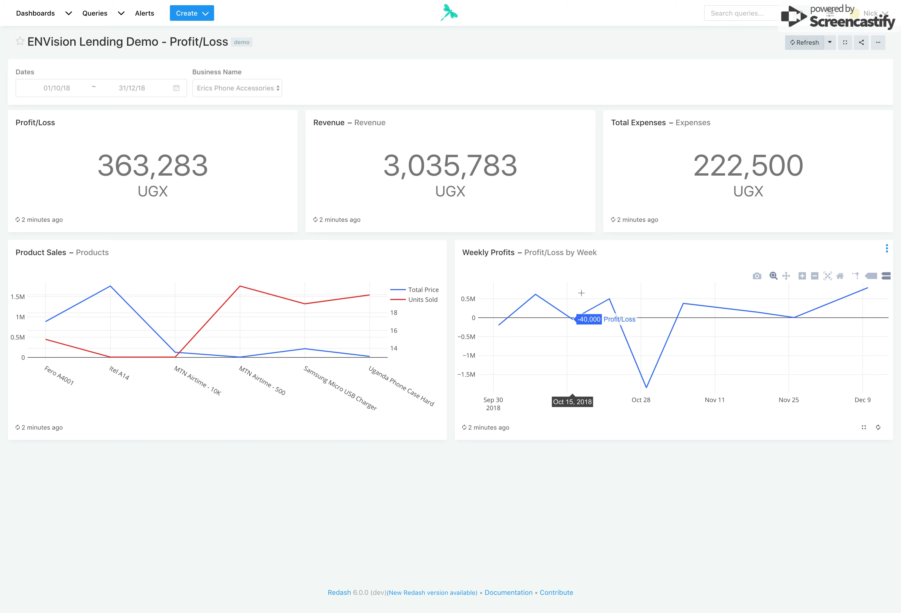
mouse_move(582, 298)
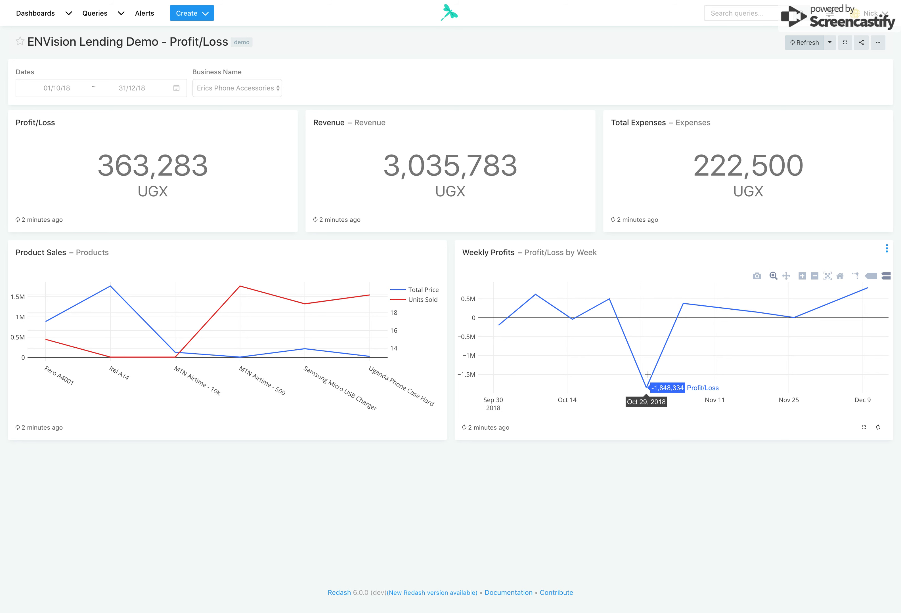
mouse_move(659, 376)
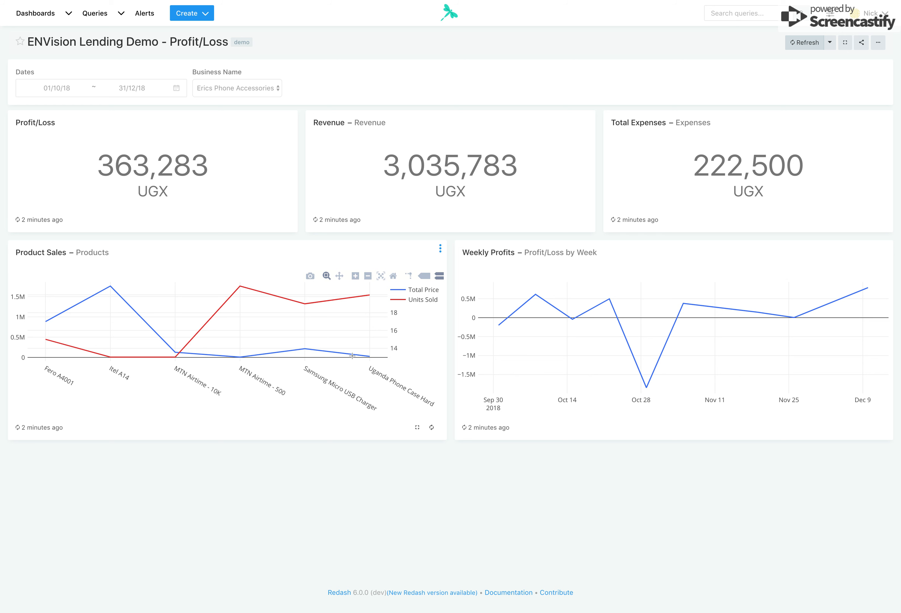
mouse_move(304, 305)
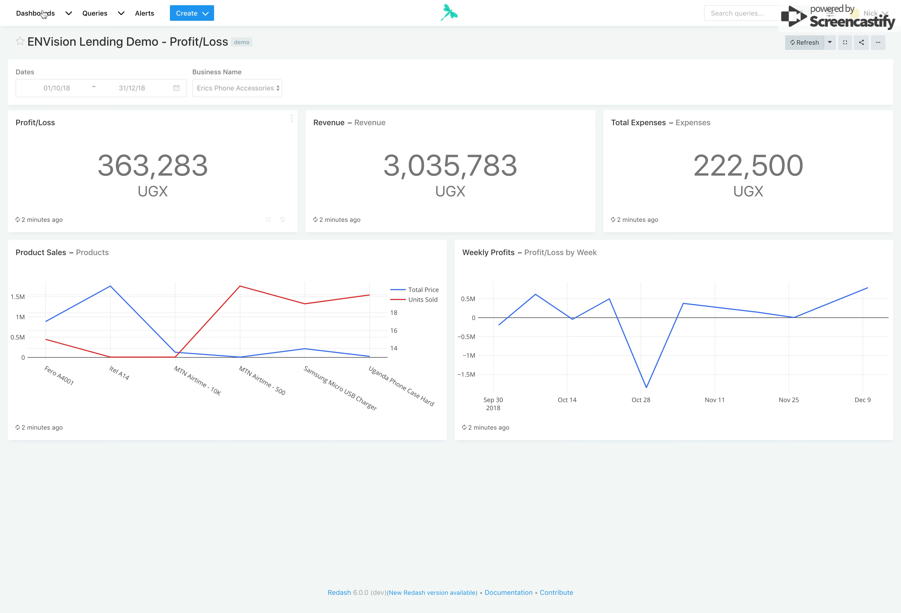
Step: Open the ENVision Lending Demo dashboard and set its date range to 01/10/18 – 31/12/18
click(30, 16)
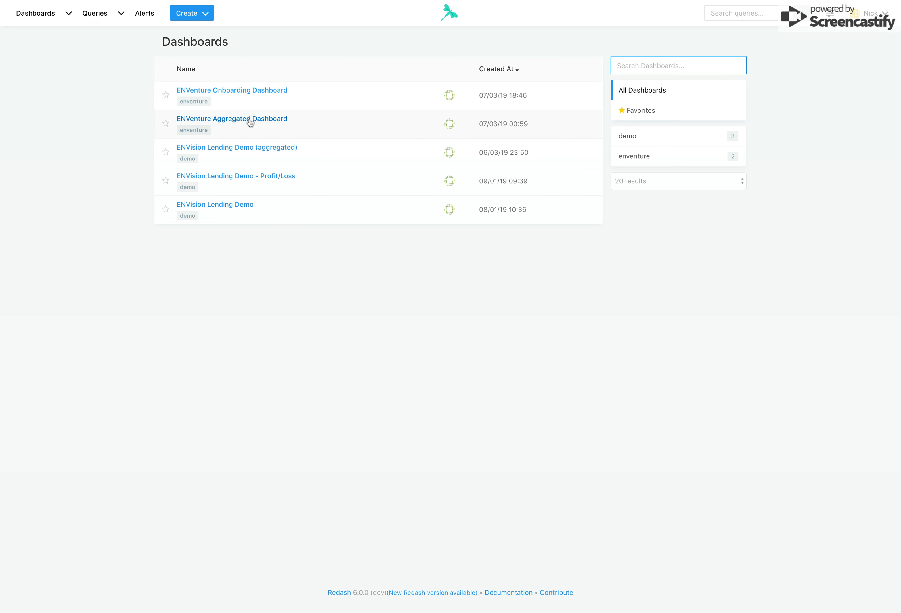
click(230, 206)
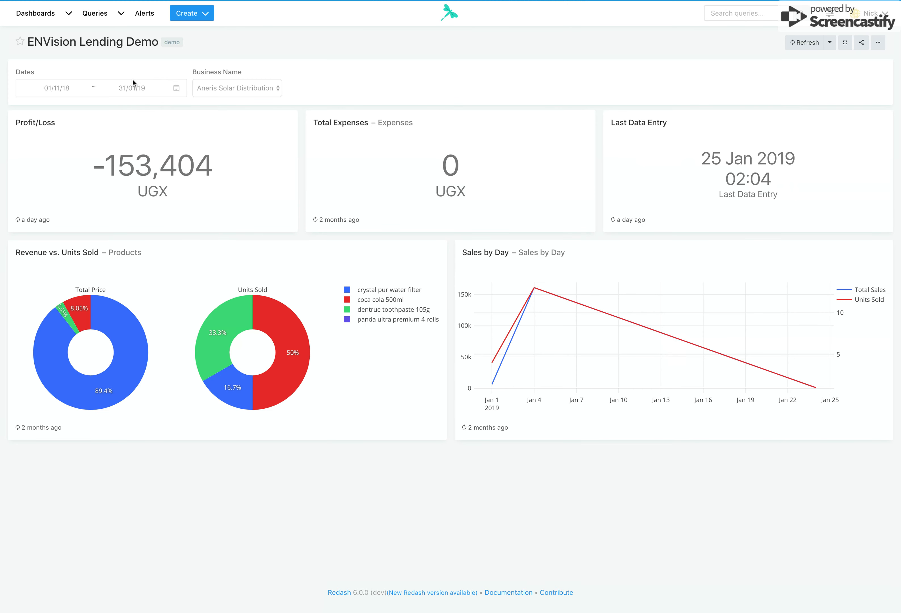
click(143, 88)
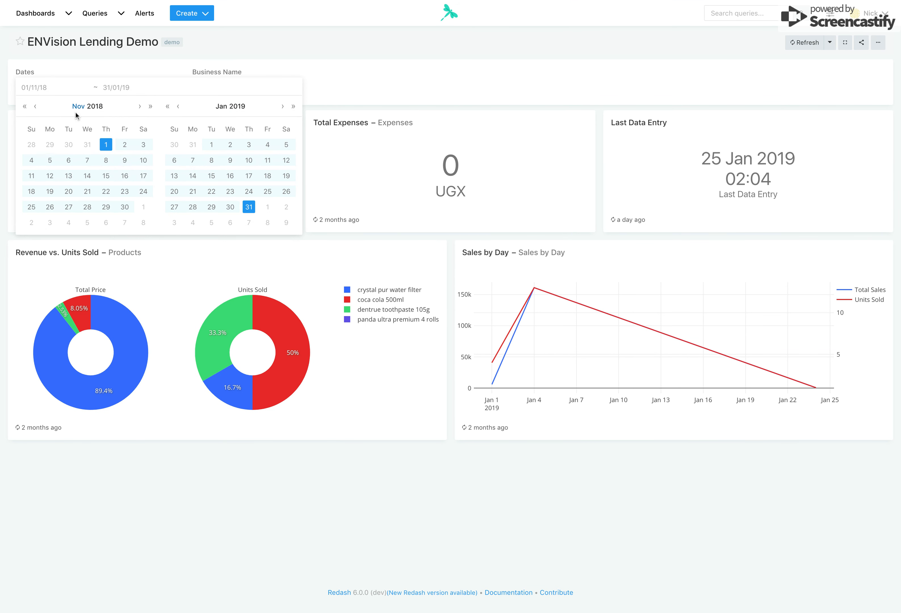
click(36, 107)
click(49, 145)
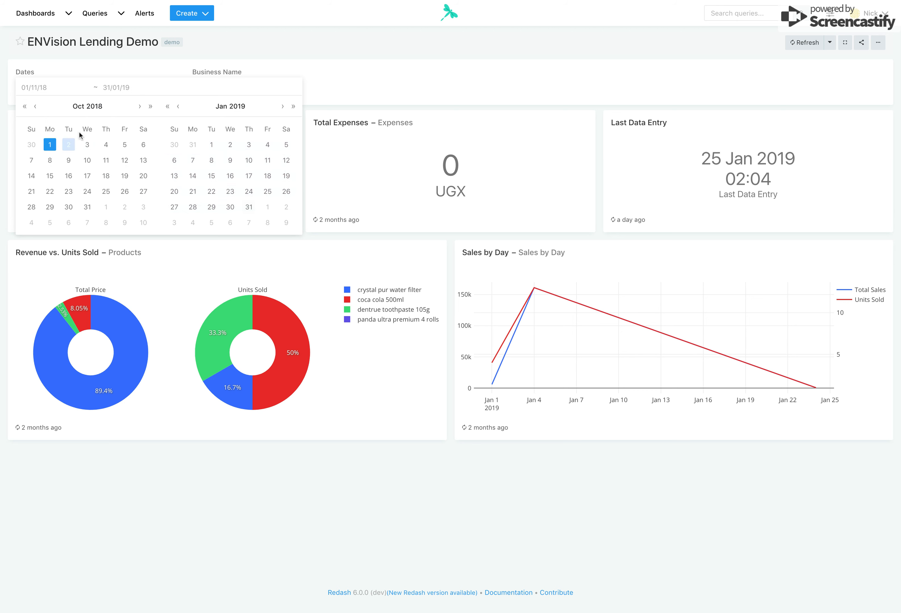
click(182, 107)
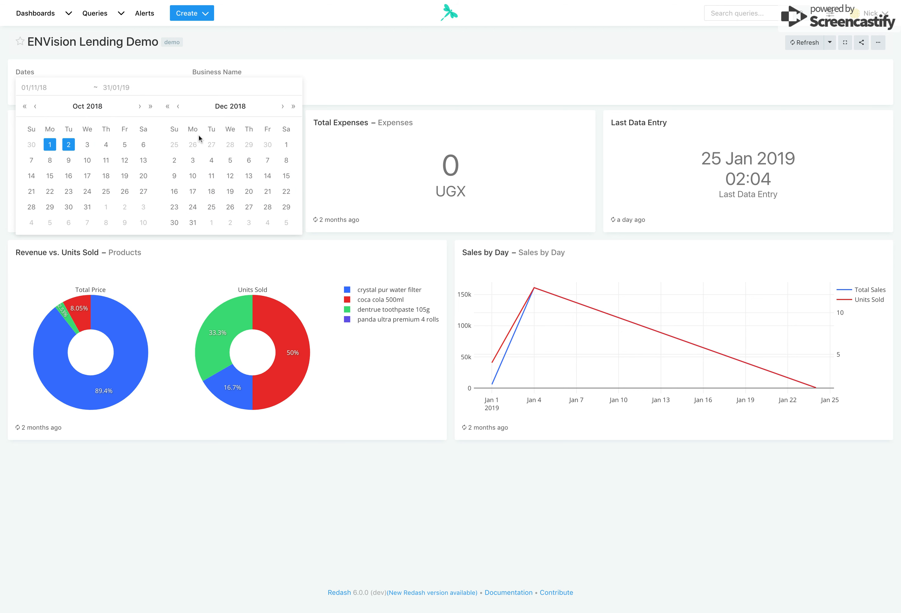
click(193, 222)
Step: Refresh the dashboard for Erics Phone Accessories and examine its Revenue vs. Units Sold and Sales by Day charts
click(241, 86)
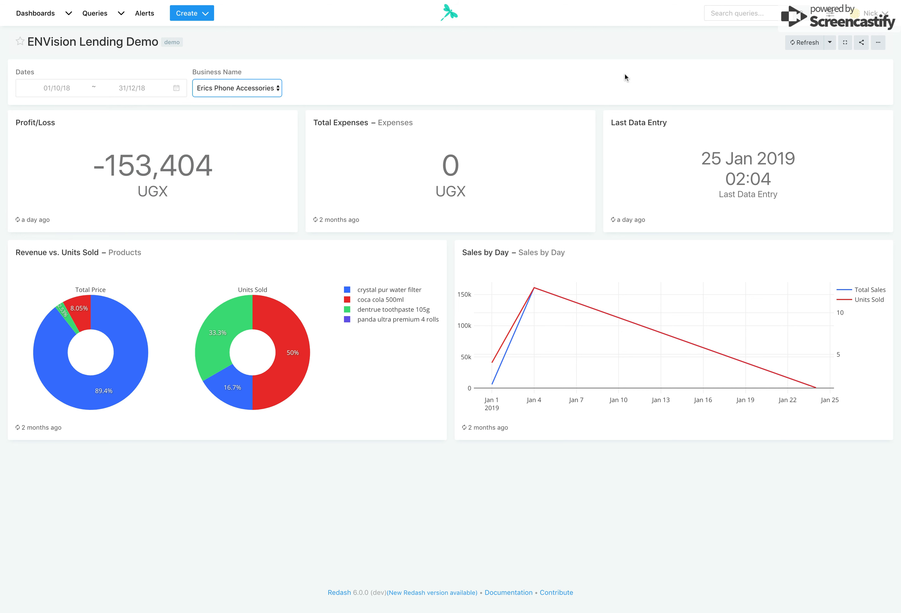
click(800, 44)
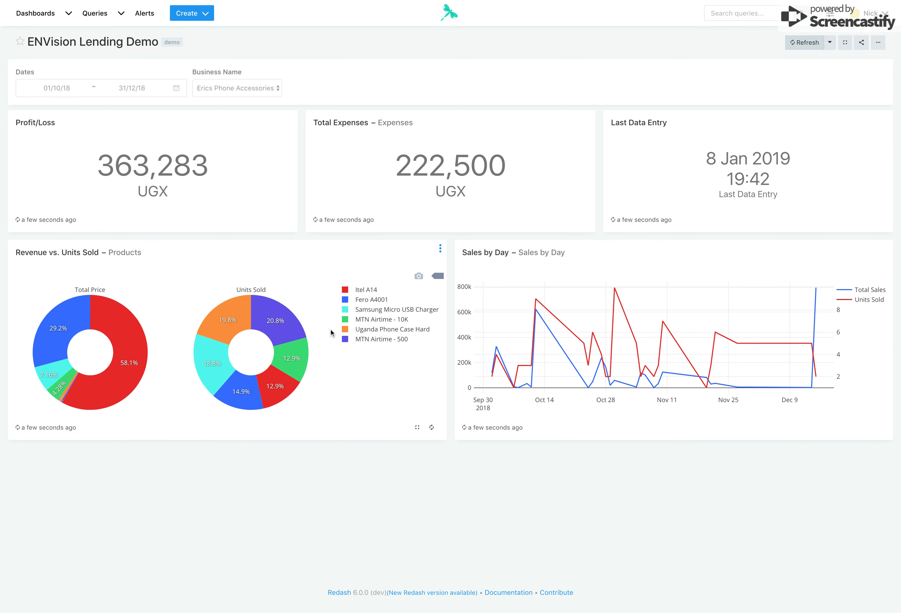
mouse_move(293, 329)
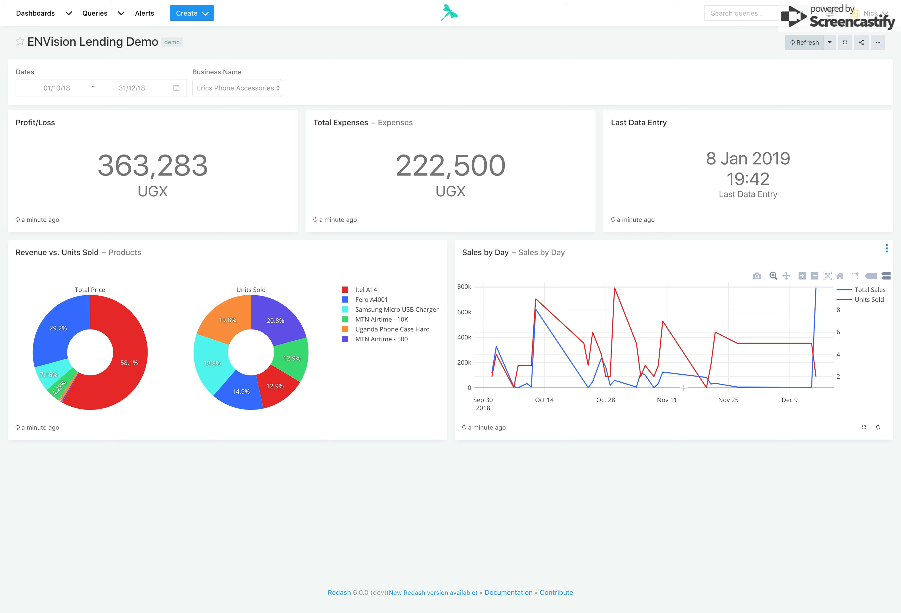
mouse_move(663, 382)
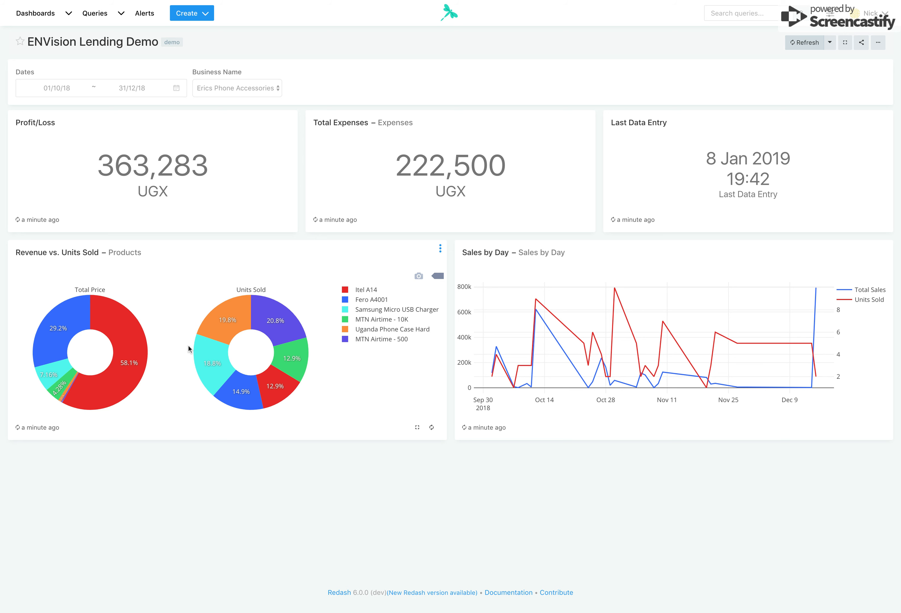
mouse_move(285, 377)
mouse_move(121, 396)
Step: Open the ENVision Lending Demo (aggregated) dashboard and look through its charts down to the Customers table
click(38, 18)
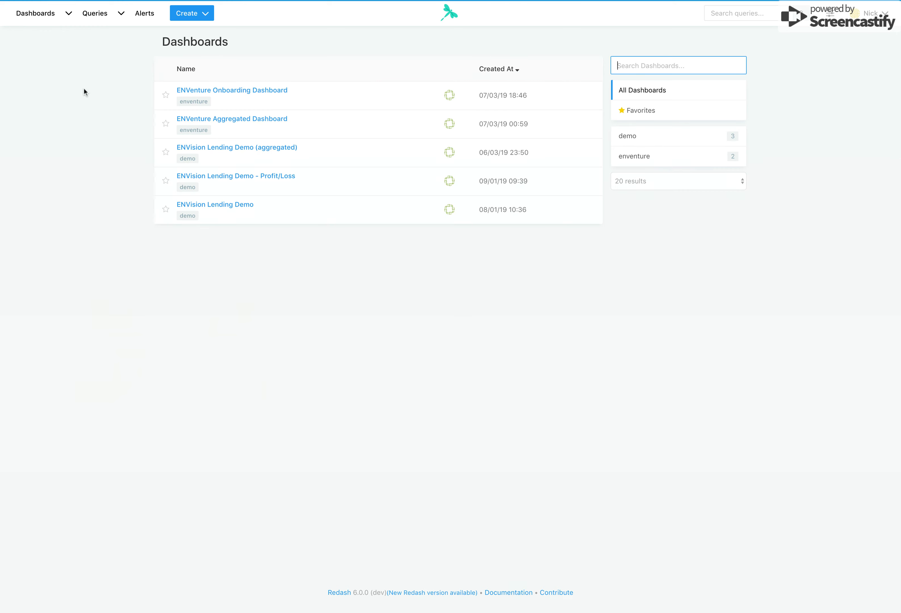
click(255, 151)
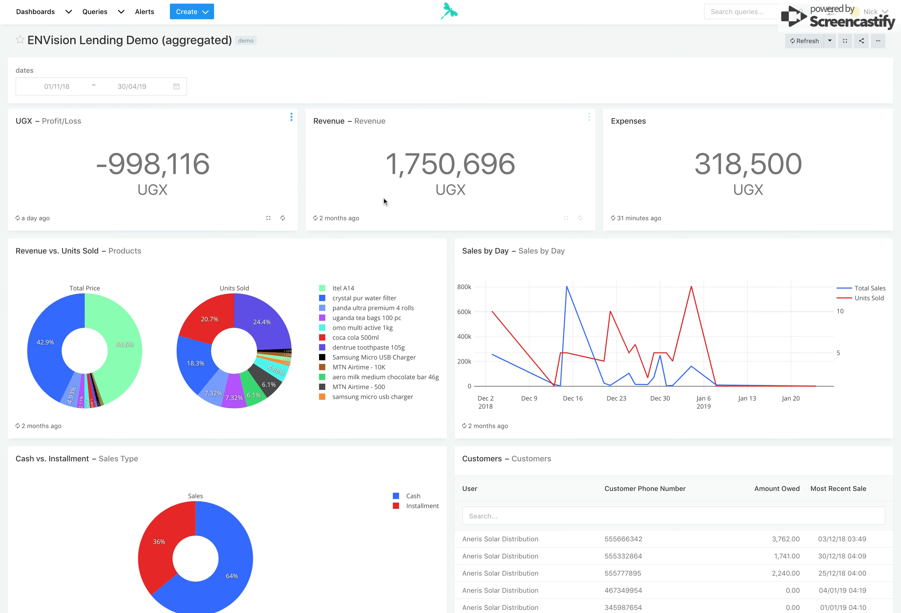
scroll(470, 203, down, 1)
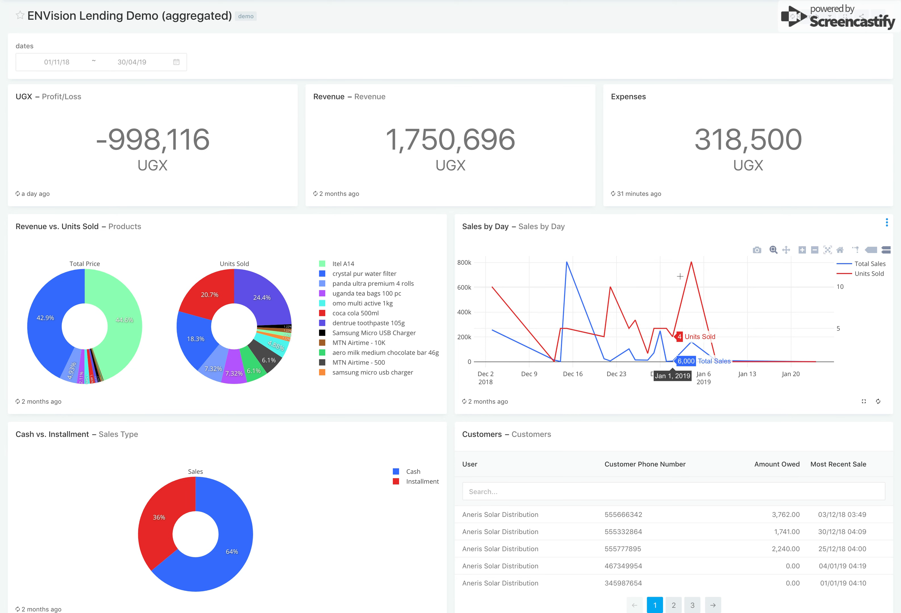
scroll(677, 277, down, 1)
scroll(677, 277, down, 2)
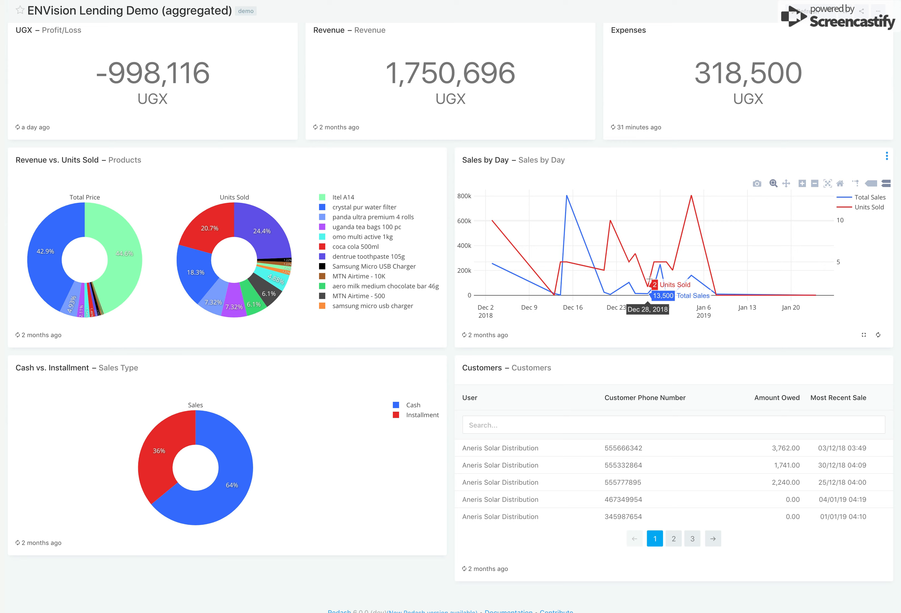
scroll(651, 279, down, 1)
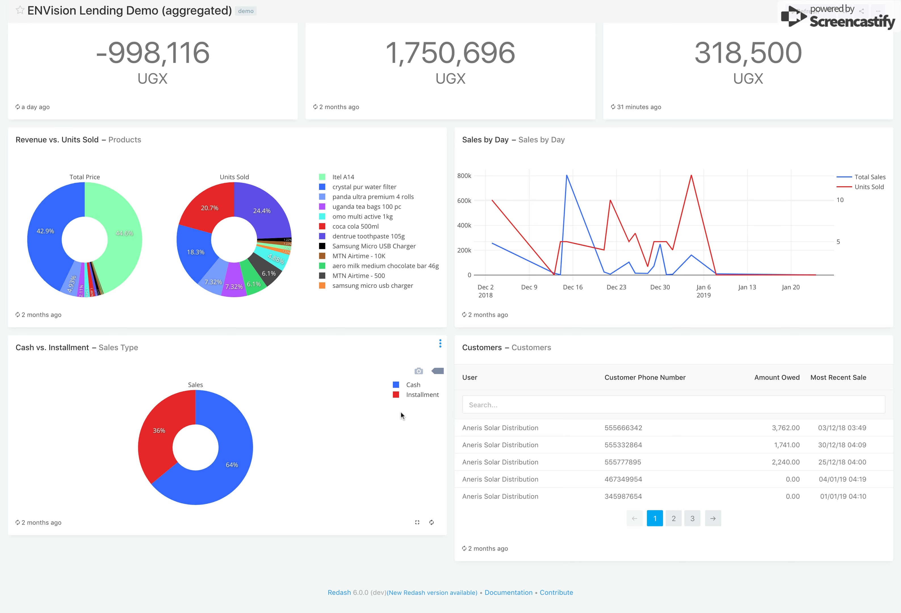
Step: Page through the Customers table to pages 2 and 3, and return to page 1
click(480, 402)
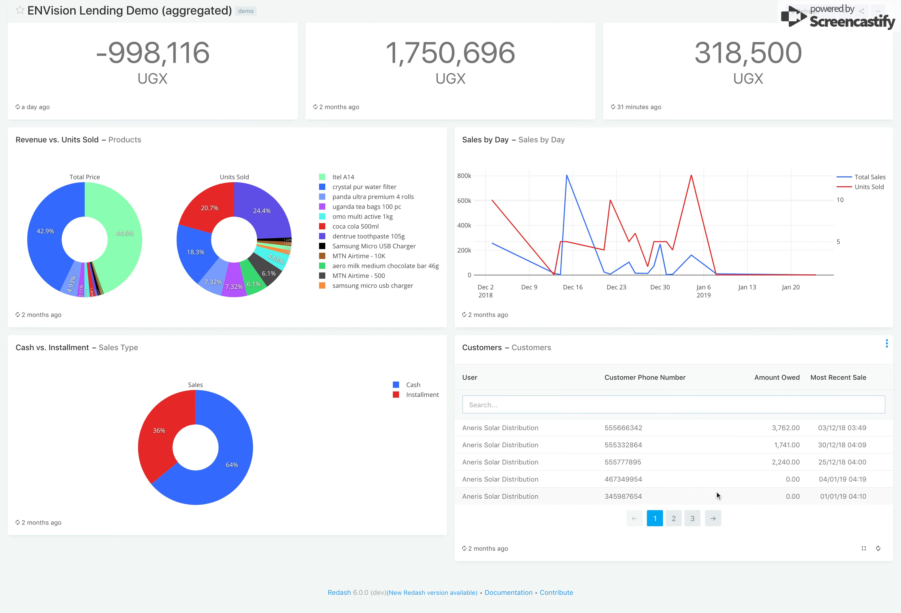
click(713, 519)
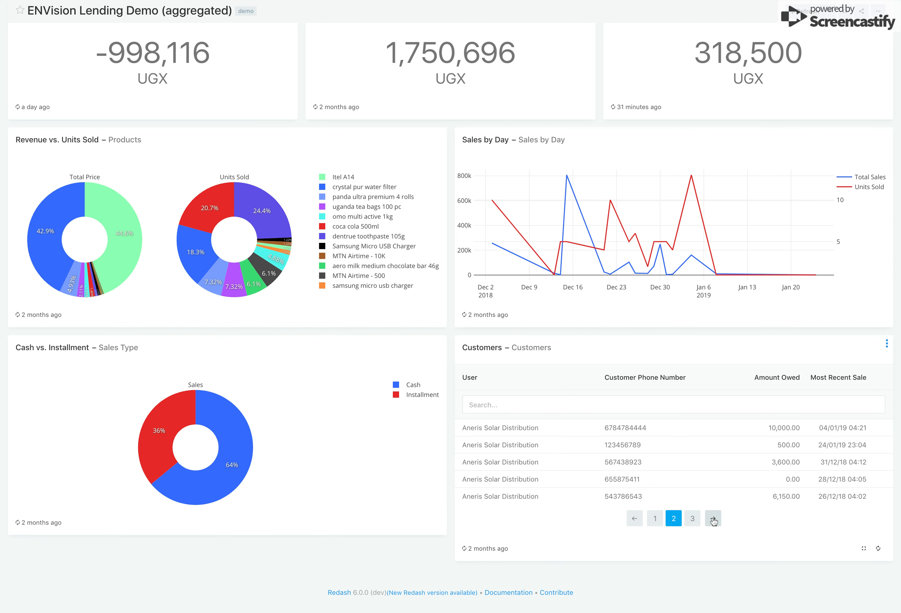
click(713, 520)
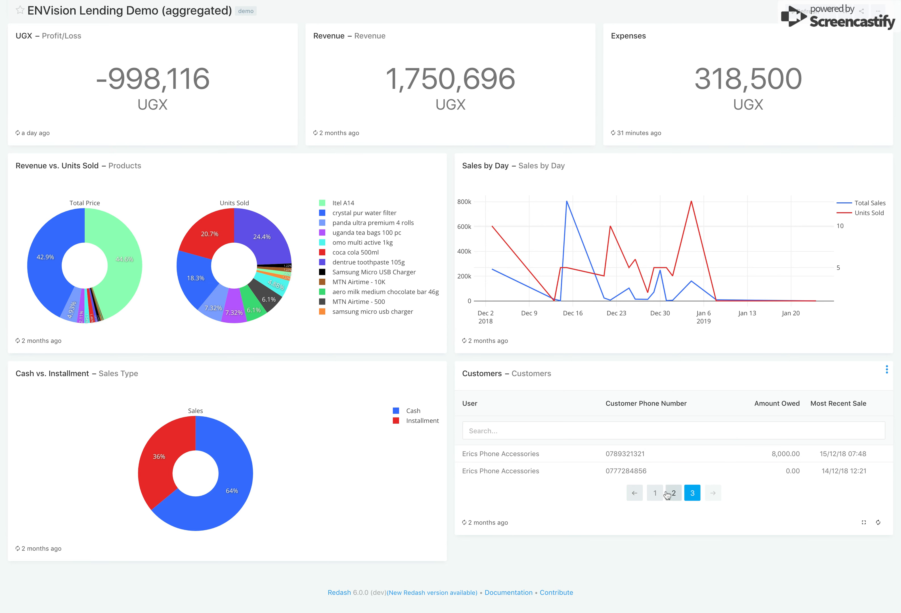
click(655, 493)
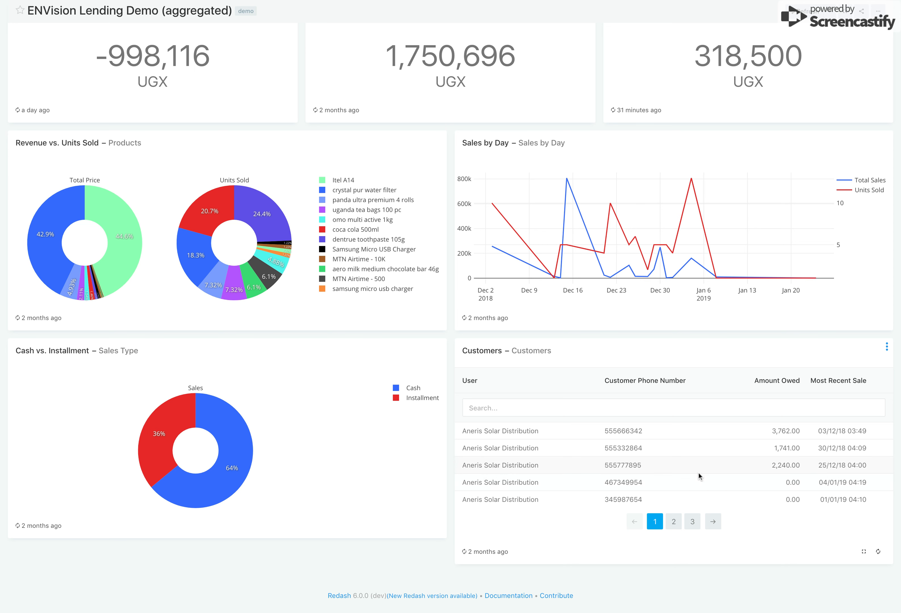
scroll(682, 455, down, 1)
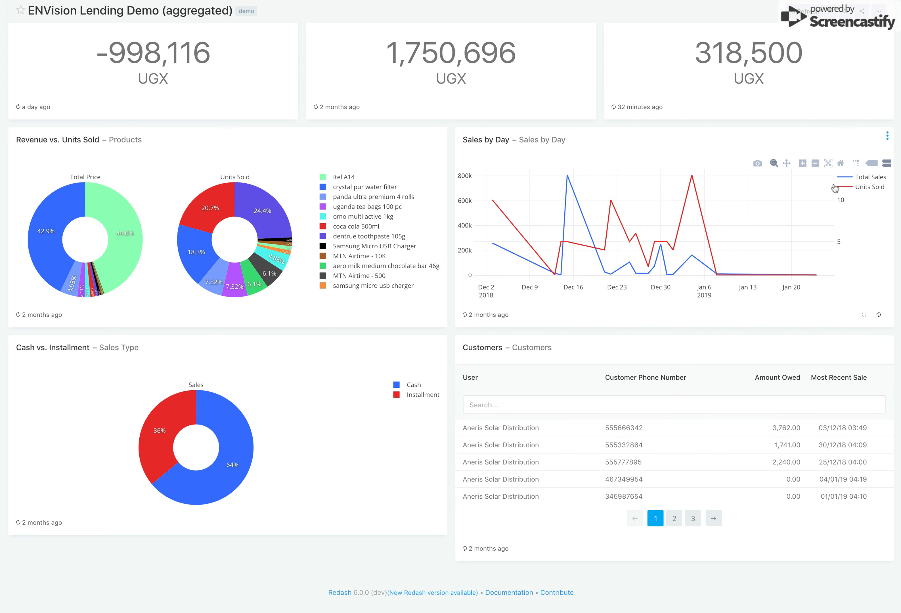
Step: View the available download options for the Sales by Day chart and the Customers table
click(887, 136)
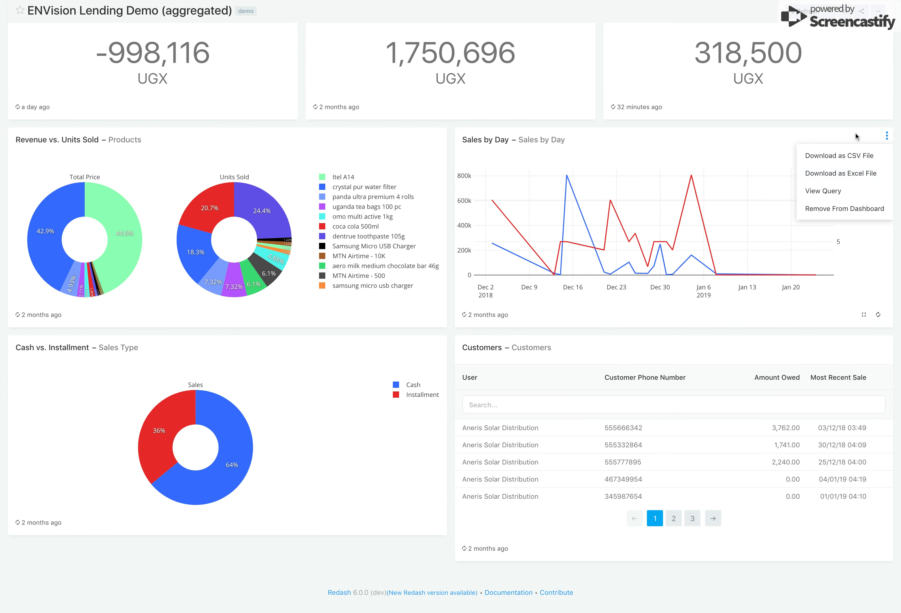
click(887, 343)
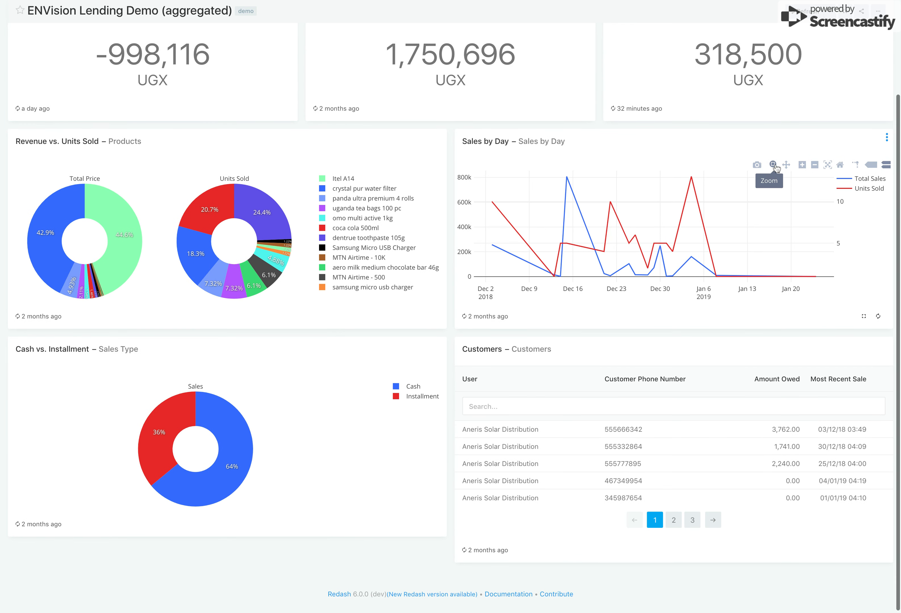
Step: Enlarge the Revenue vs. Units Sold chart in its own window
scroll(804, 167, down, 1)
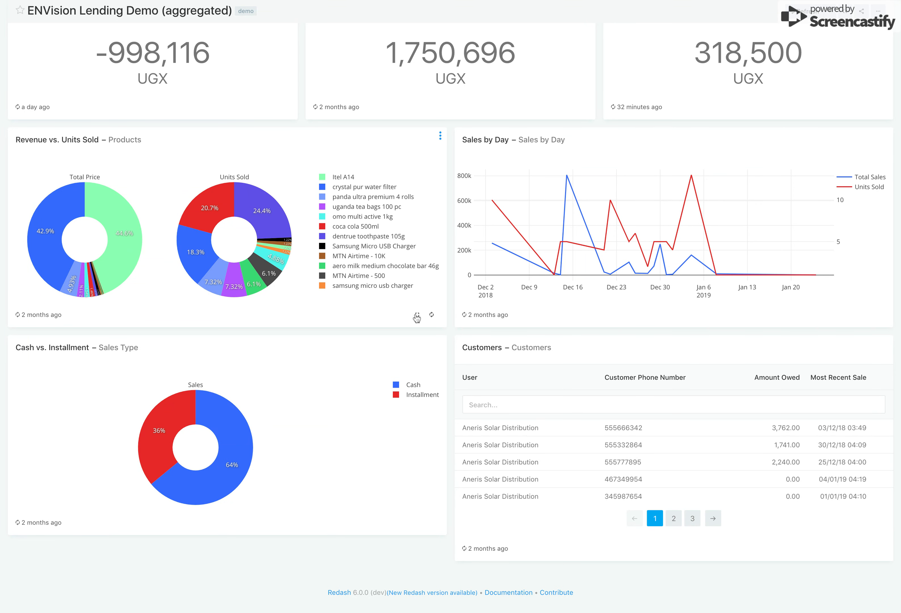
click(417, 316)
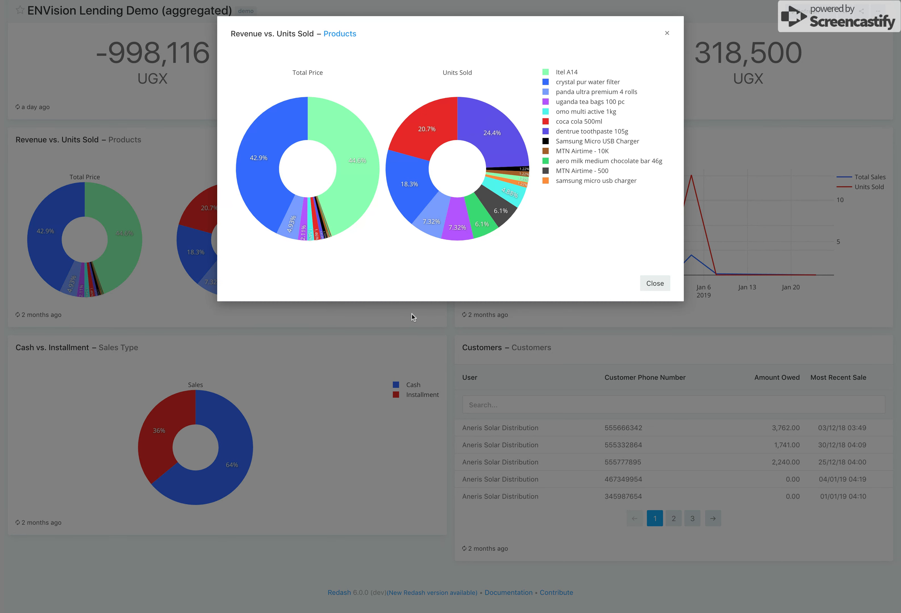